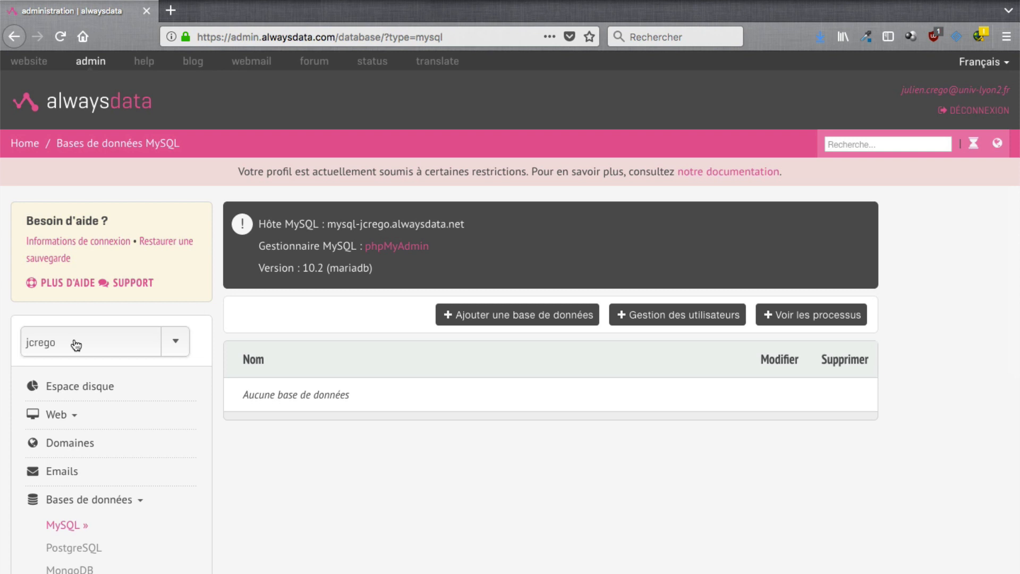
Create a new MySQL database named with the wp56 suffix, giving the account user full rights.
{"action": "left_click", "coordinate": [487, 317]}
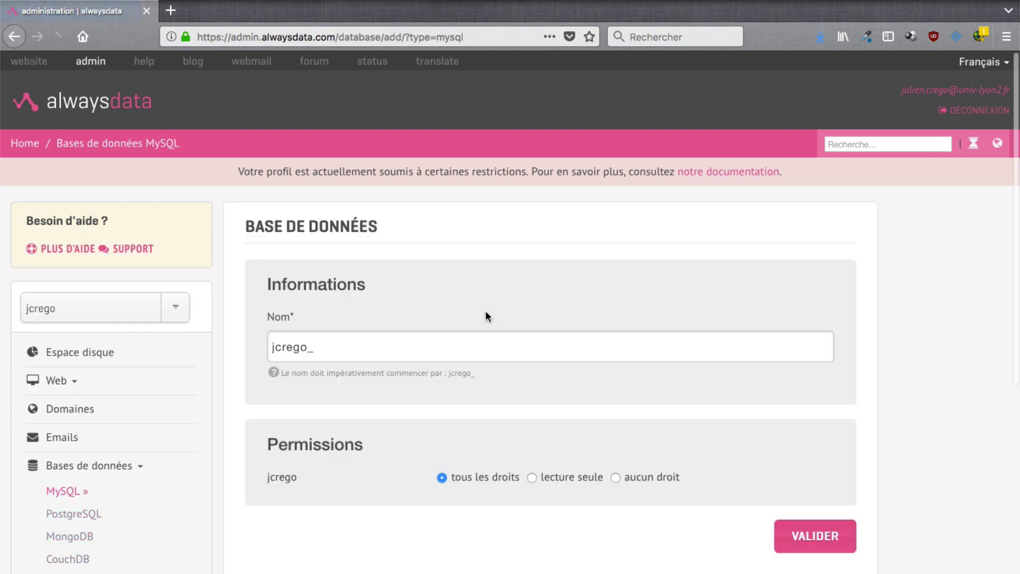
{"action": "left_click", "coordinate": [469, 345]}
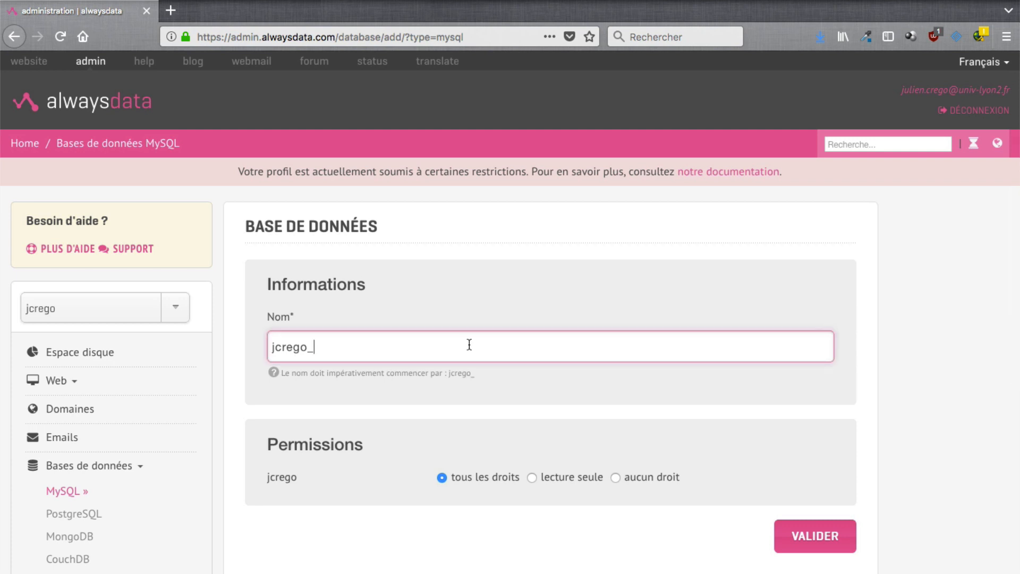
{"action": "type", "text": "wp56"}
{"action": "left_click", "coordinate": [813, 542]}
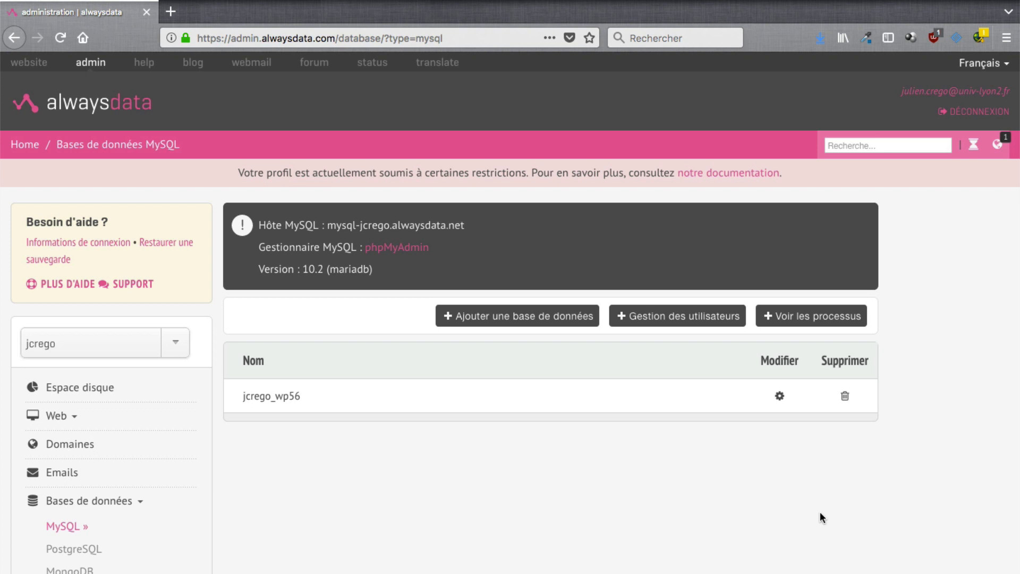
In Web > Sites, open the Default site's address to load the WordPress setup page.
{"action": "left_click", "coordinate": [50, 422]}
{"action": "left_click", "coordinate": [58, 443]}
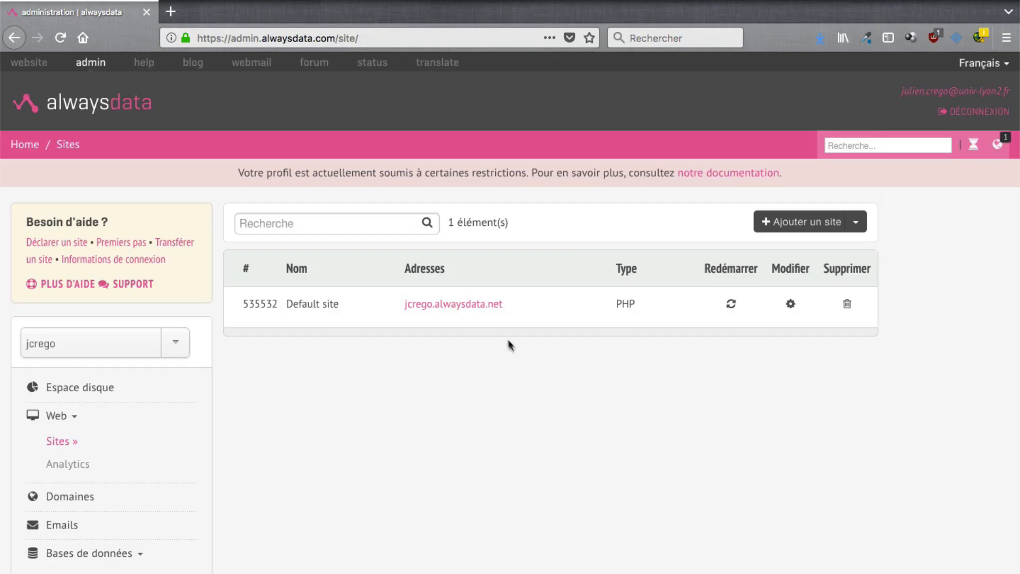
{"action": "left_click", "coordinate": [487, 307]}
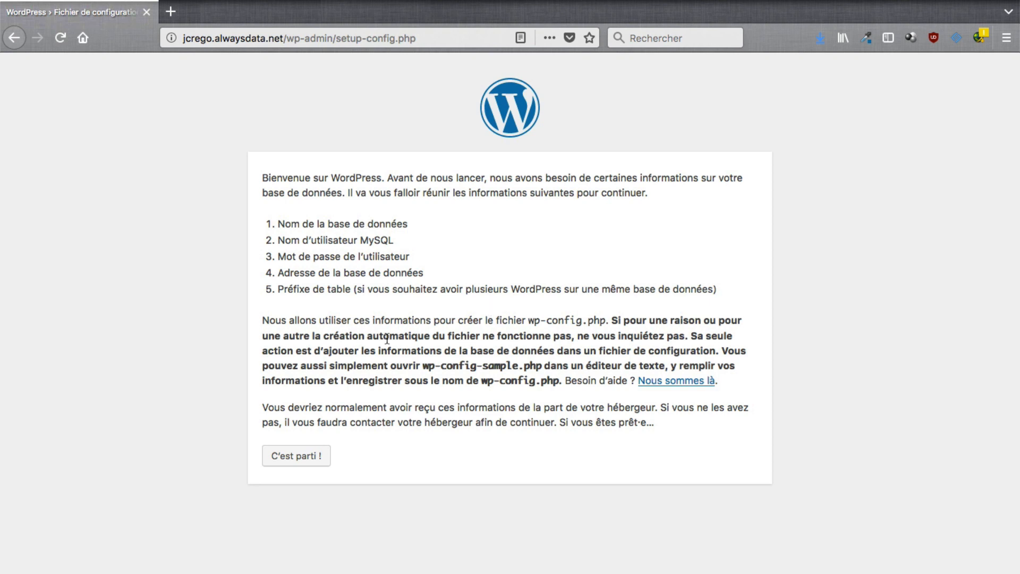
Enter the wp56 database name, the account username, the password and the alwaysdata MySQL host.
{"action": "left_click", "coordinate": [294, 457]}
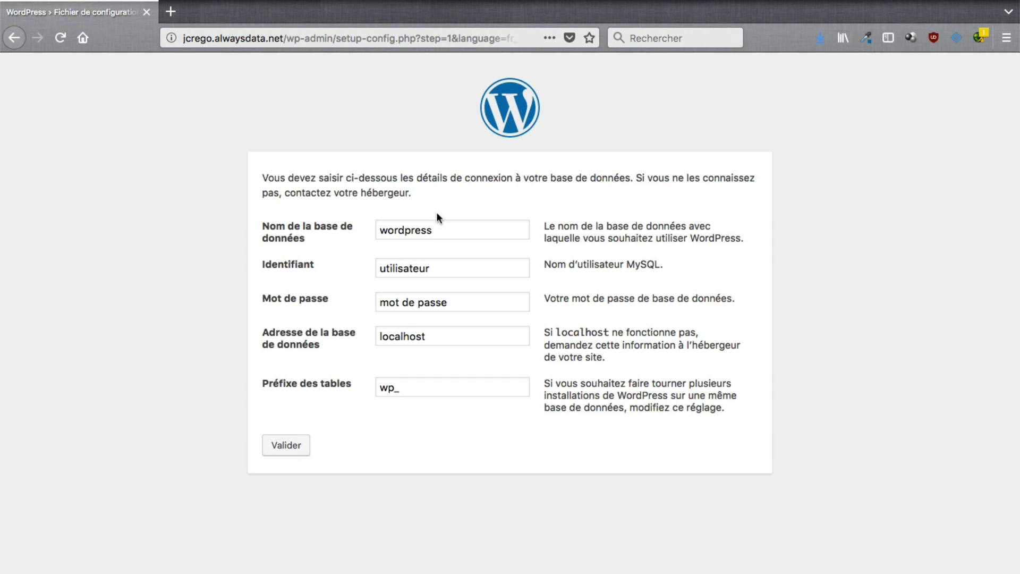
{"action": "double_click", "coordinate": [438, 232]}
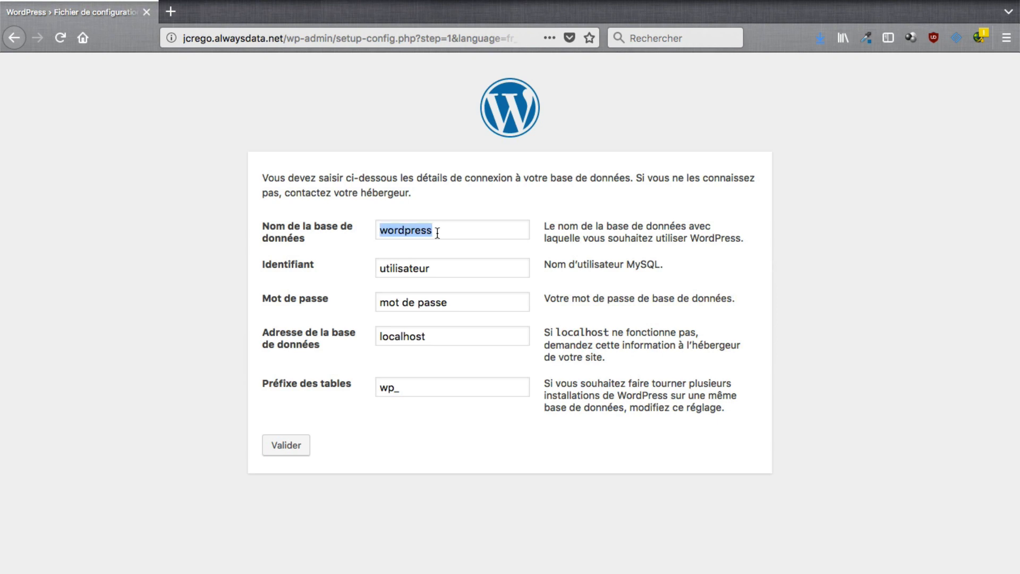
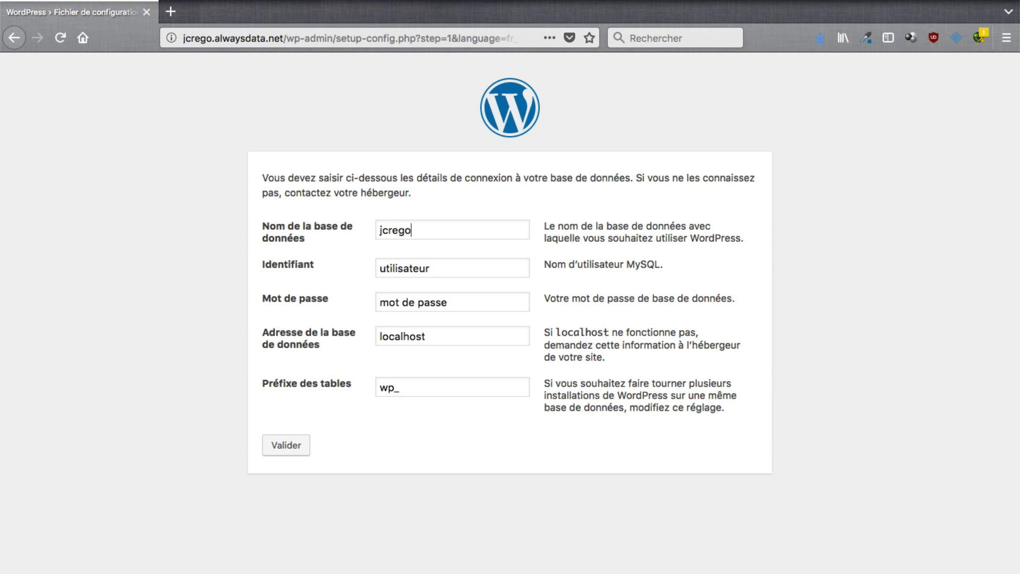
{"action": "key", "text": "Tab"}
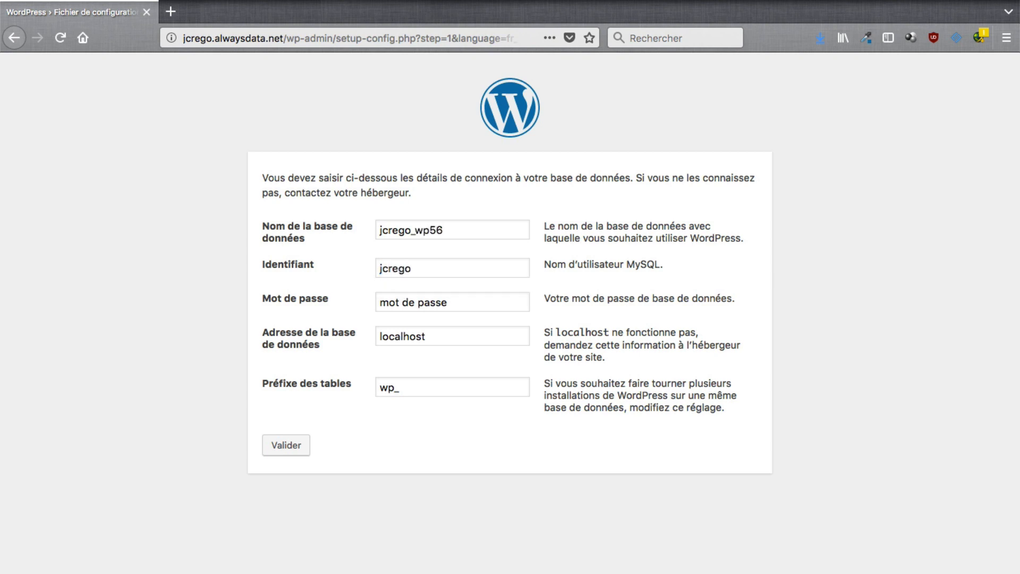
{"action": "key", "text": "Tab"}
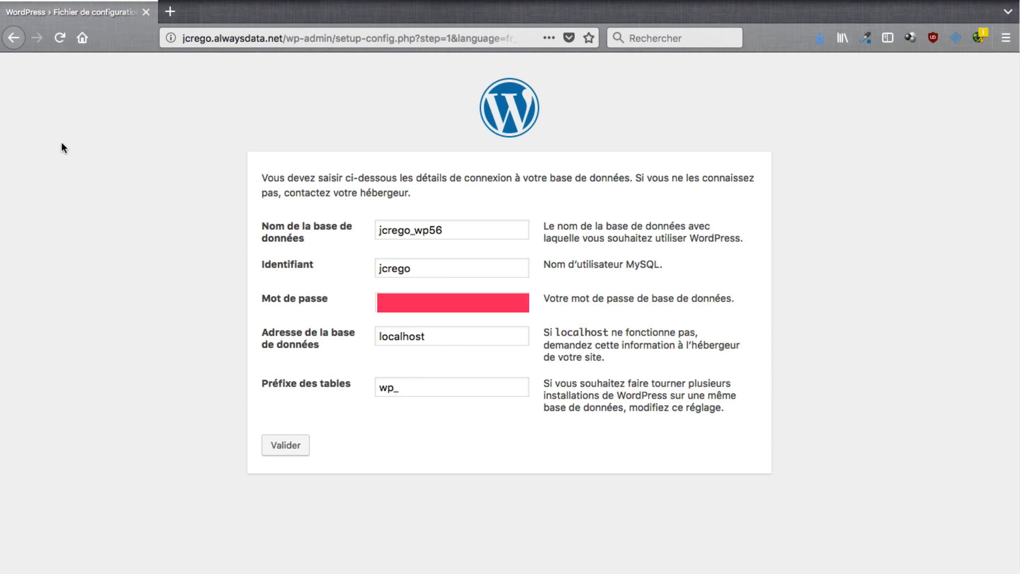
{"action": "key", "text": "Tab"}
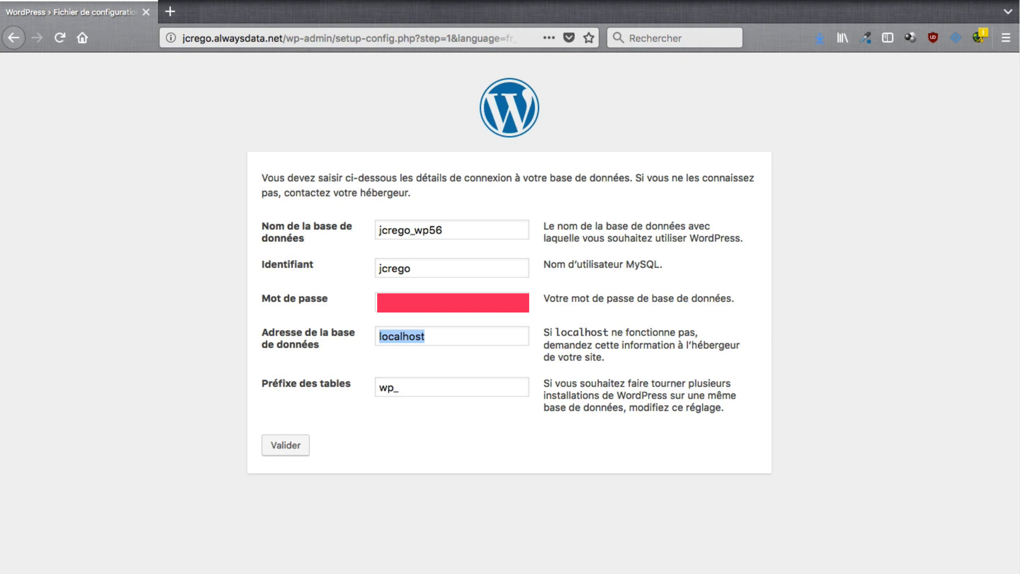
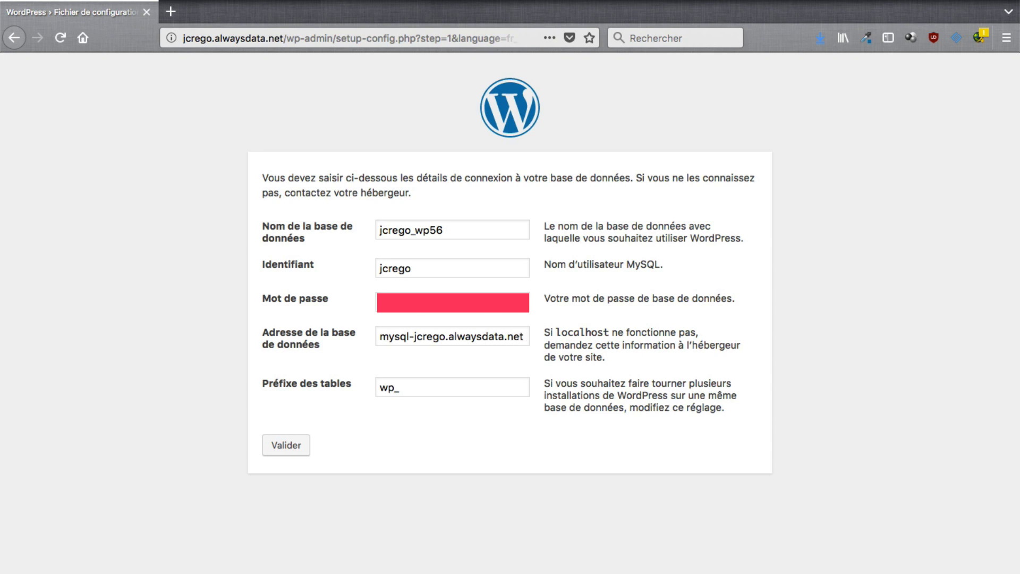
{"action": "key", "text": "Tab"}
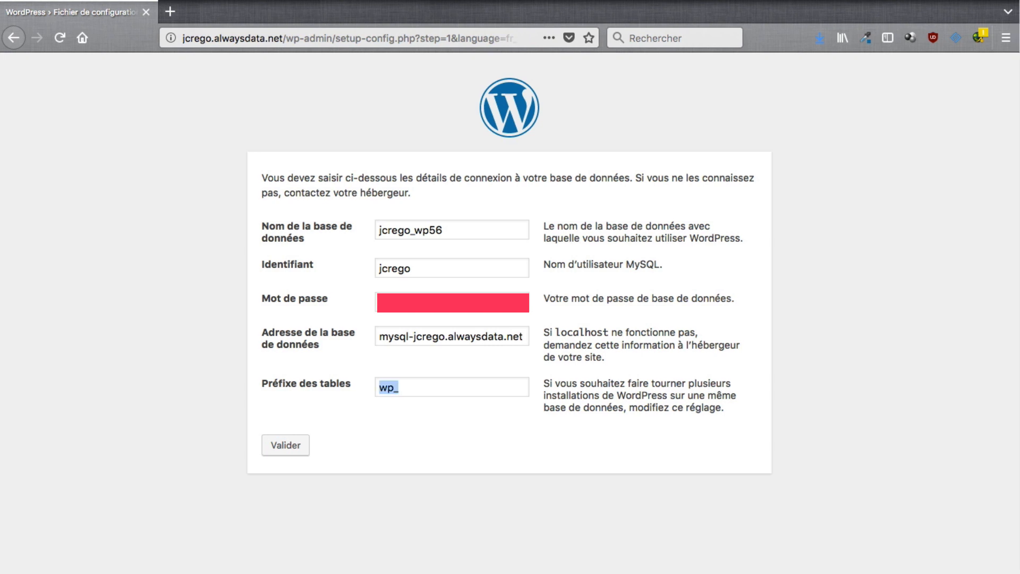
Change the table prefix to wpGHJT_ and submit the database connection details.
{"action": "key", "text": "Tab"}
{"action": "type", "text": "GHJT"}
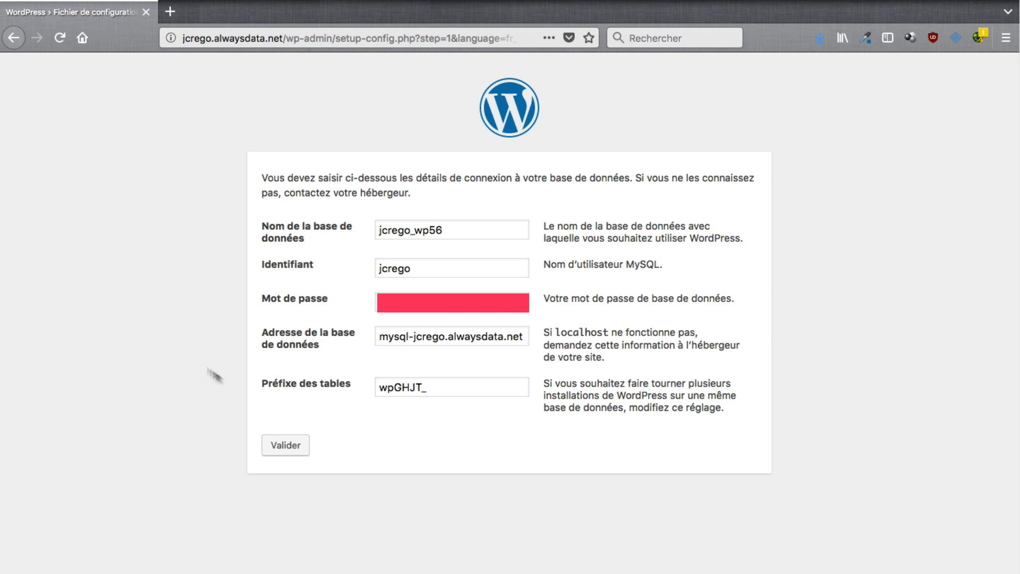
{"action": "left_click", "coordinate": [286, 445]}
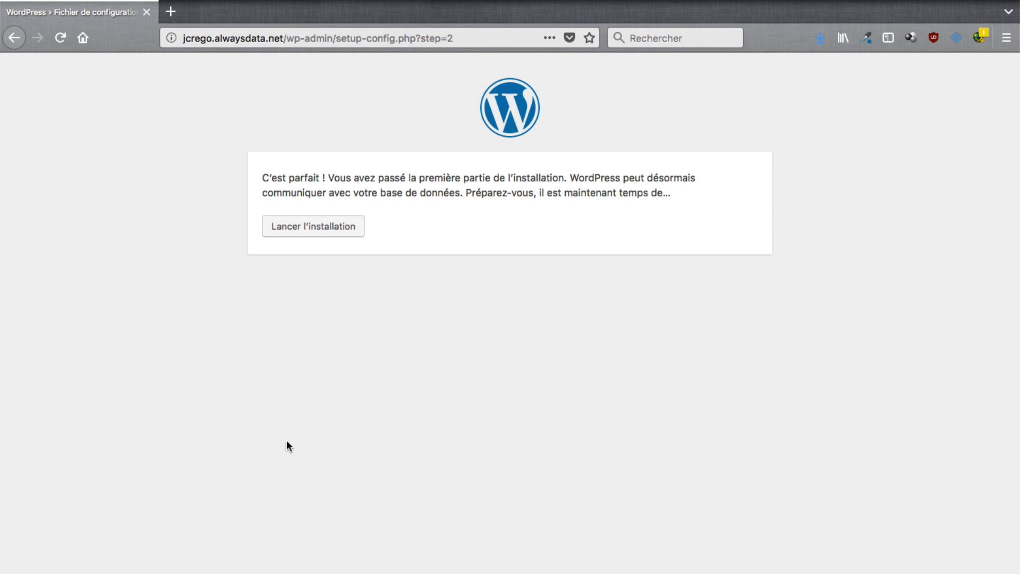
Enter site title 'Site de Julien', the admin username, a password and the admin e-mail.
{"action": "left_click", "coordinate": [327, 234]}
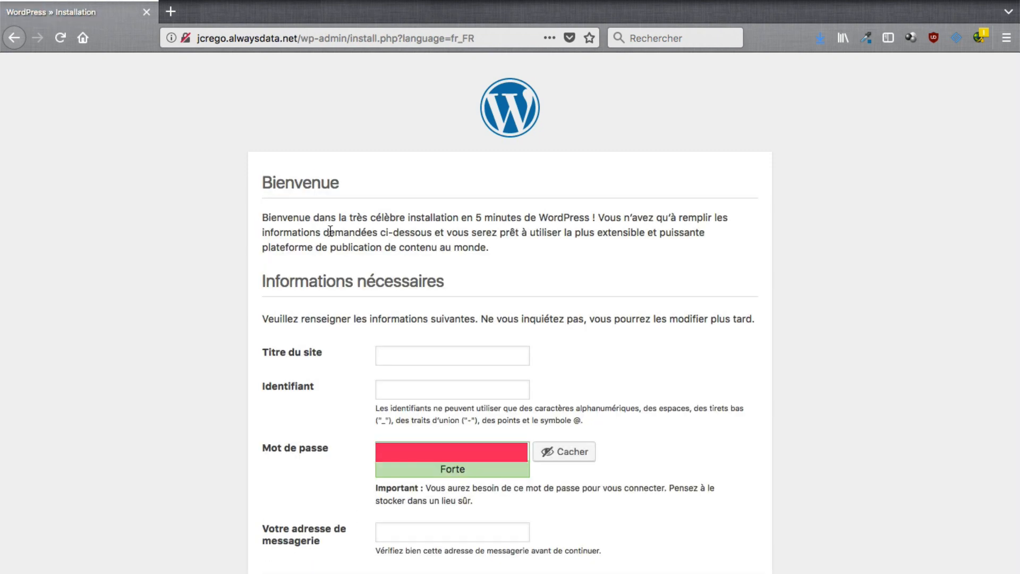
{"action": "type", "text": "SIte de Julien"}
{"action": "key", "text": "Tab"}
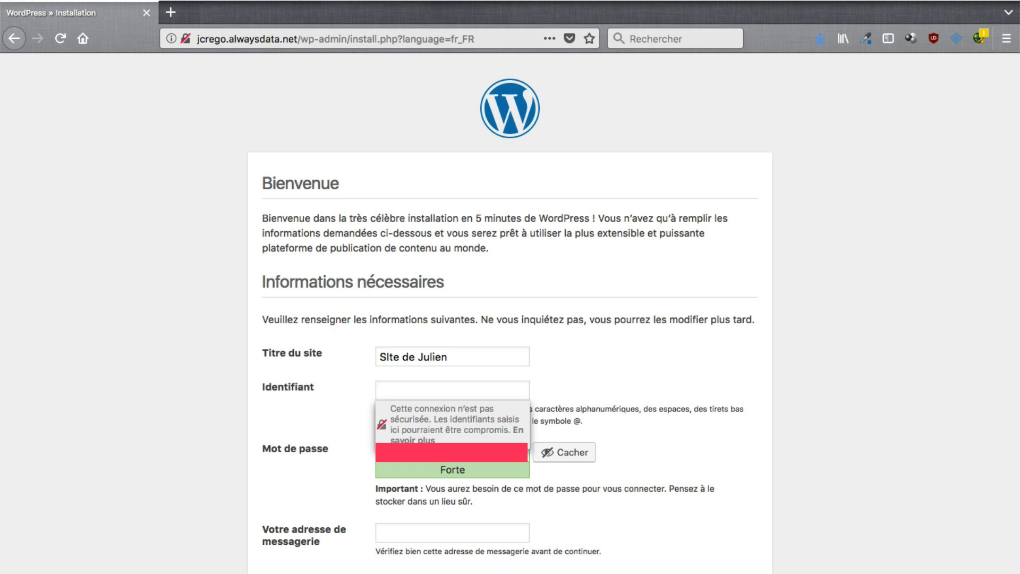
{"action": "type", "text": "jc-M83"}
{"action": "key", "text": "Tab"}
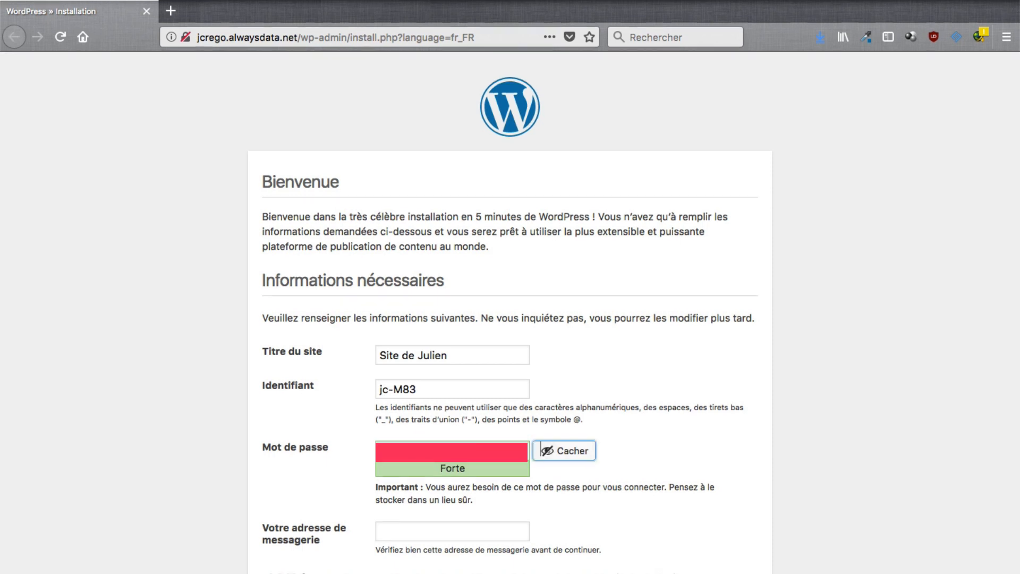
{"action": "key", "text": "Tab"}
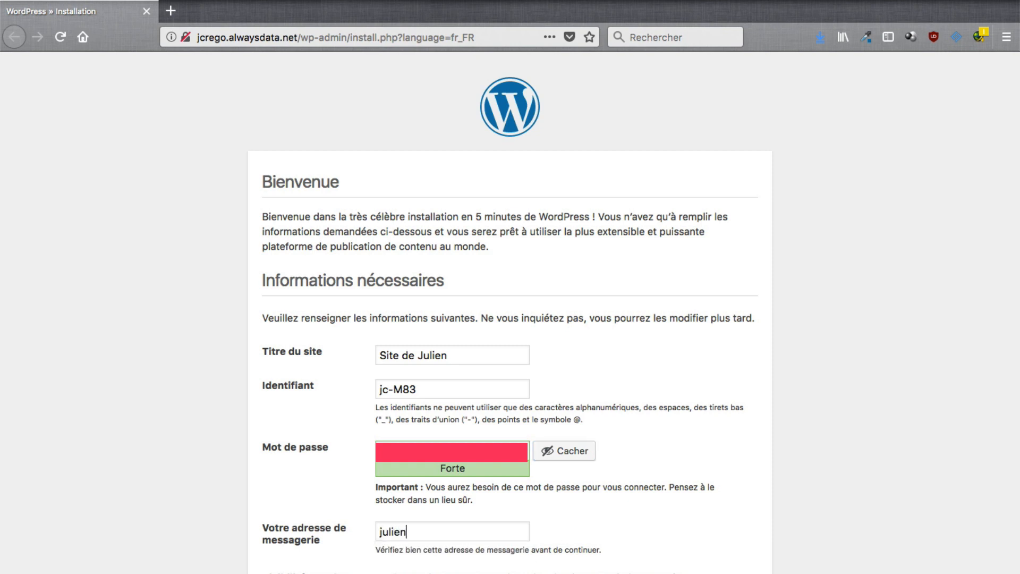
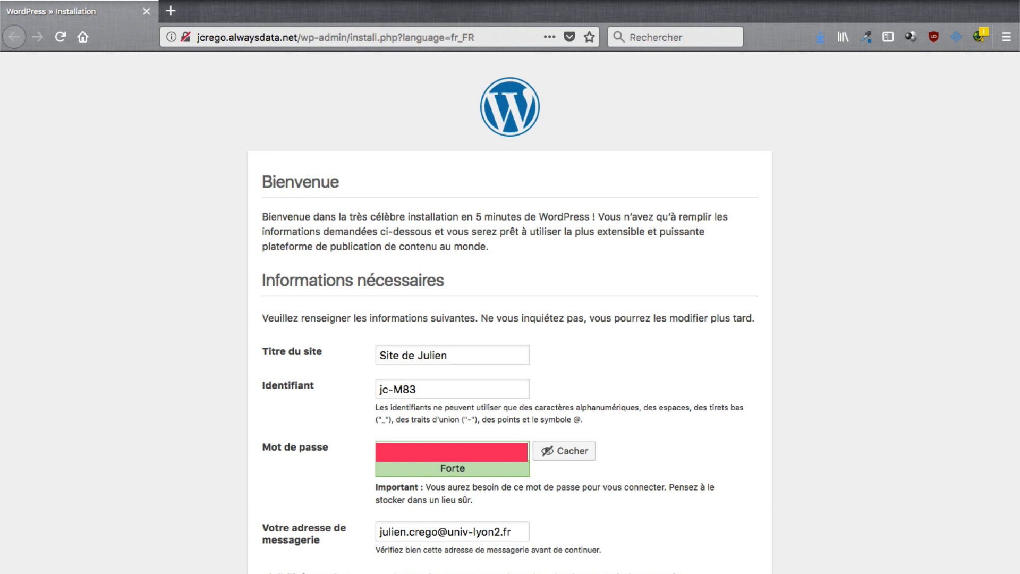
{"action": "scroll", "coordinate": [510, 313], "scroll_direction": "down", "scroll_amount": 2}
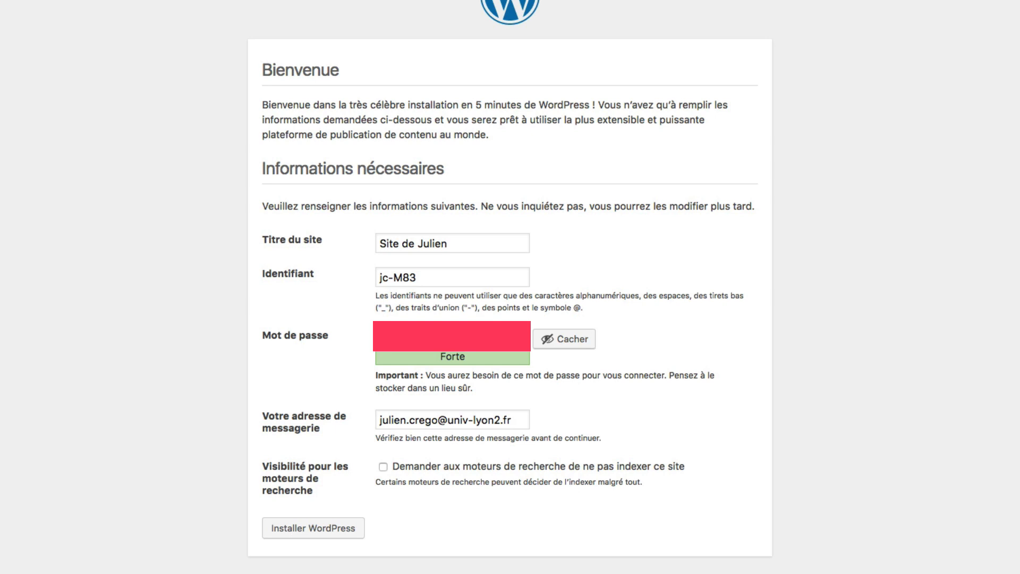
Discourage search engine indexing, install WordPress without saving the browser login, then go to login.
{"action": "left_click", "coordinate": [384, 468]}
{"action": "left_click", "coordinate": [336, 529]}
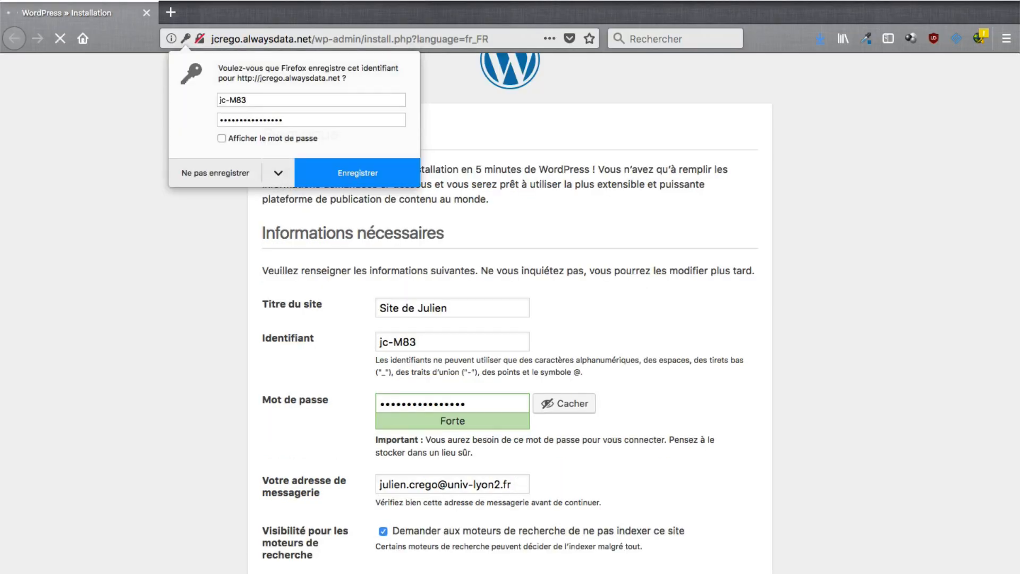
{"action": "left_click", "coordinate": [238, 174]}
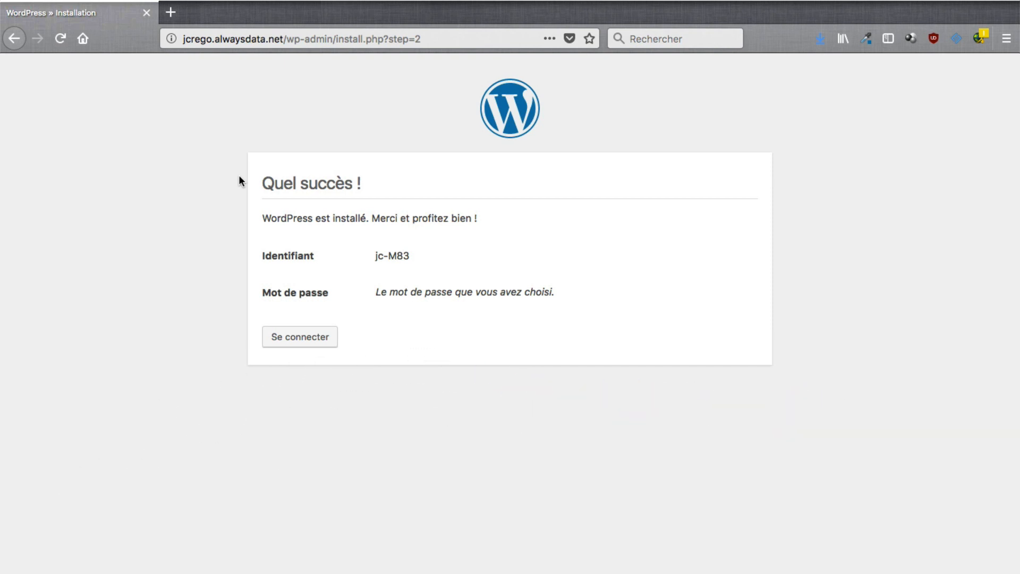
{"action": "left_click", "coordinate": [309, 340]}
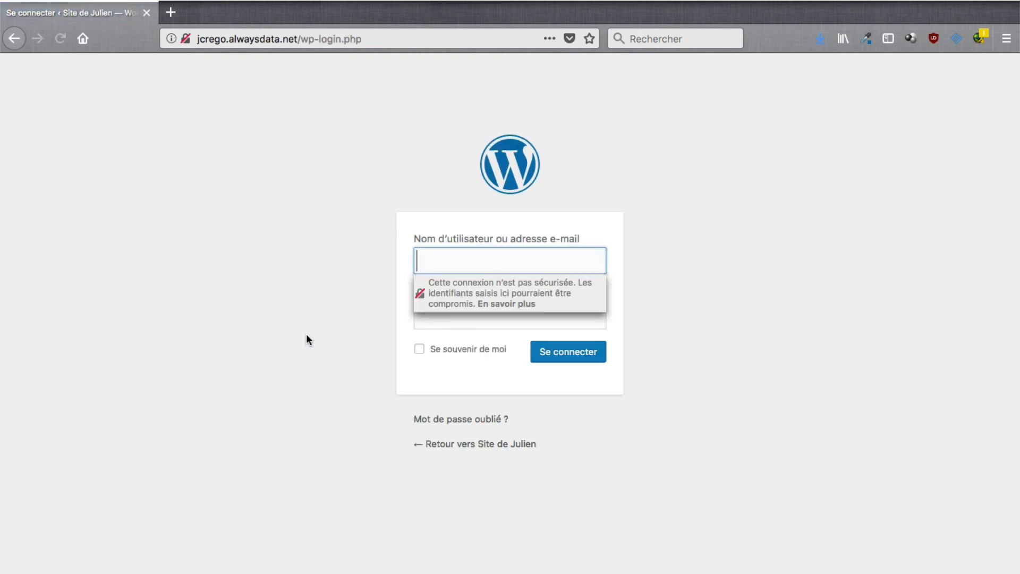
Sign in with the admin username and password, then view the Site de Julien front page.
{"action": "left_click", "coordinate": [427, 266]}
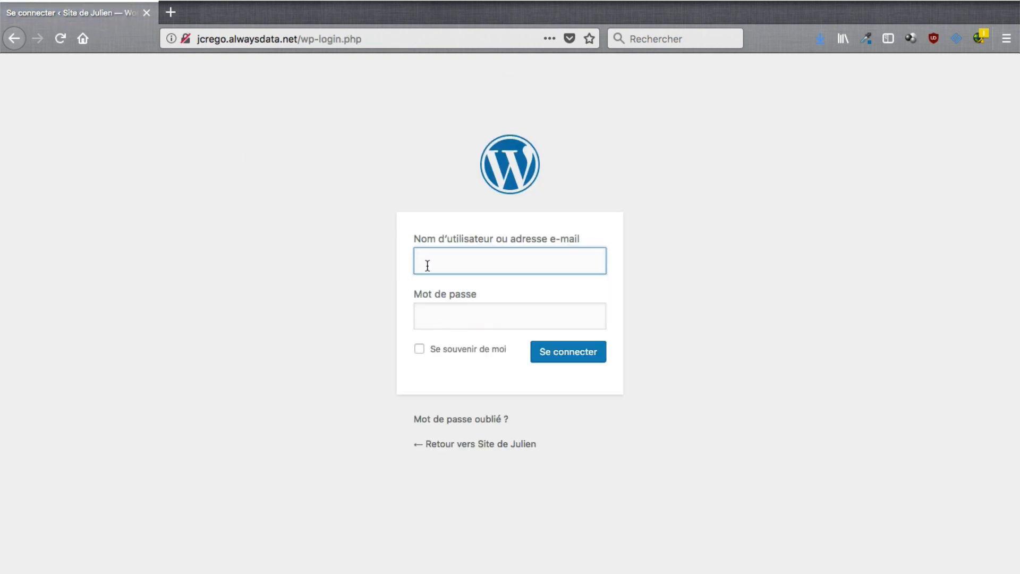
{"action": "type", "text": "jc-"}
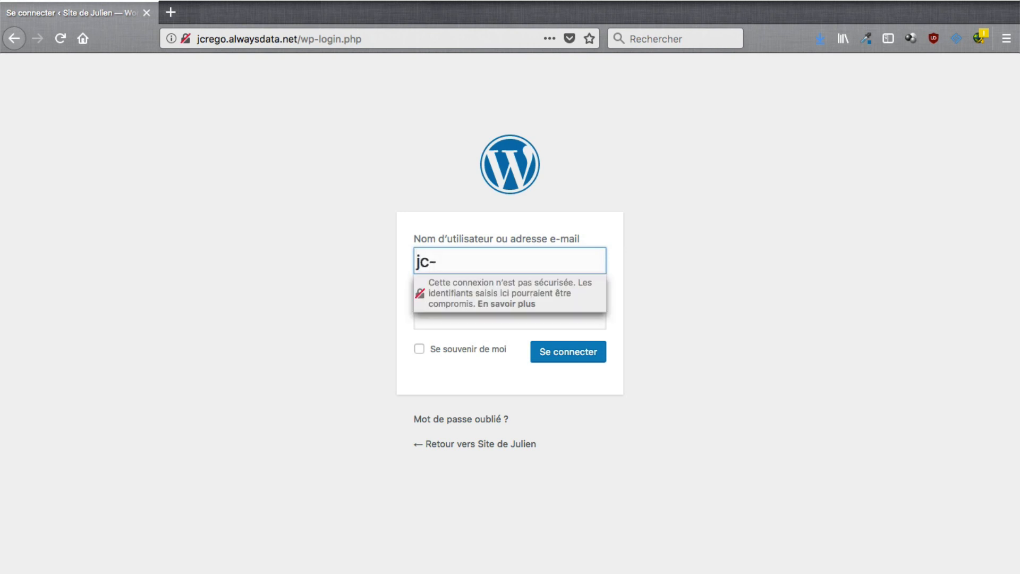
{"action": "type", "text": "M83"}
{"action": "key", "text": "Tab"}
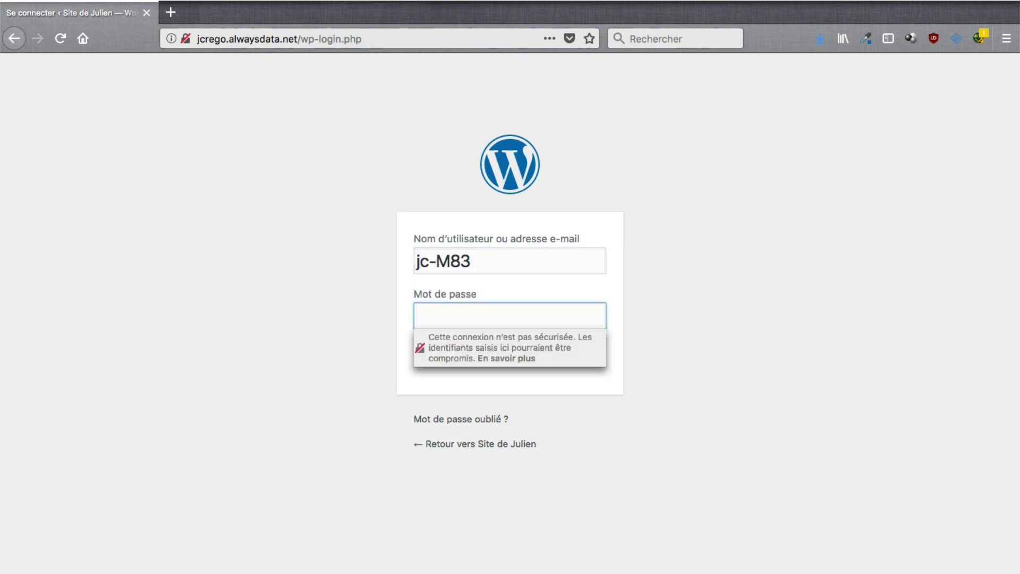
{"action": "key", "text": "super+v"}
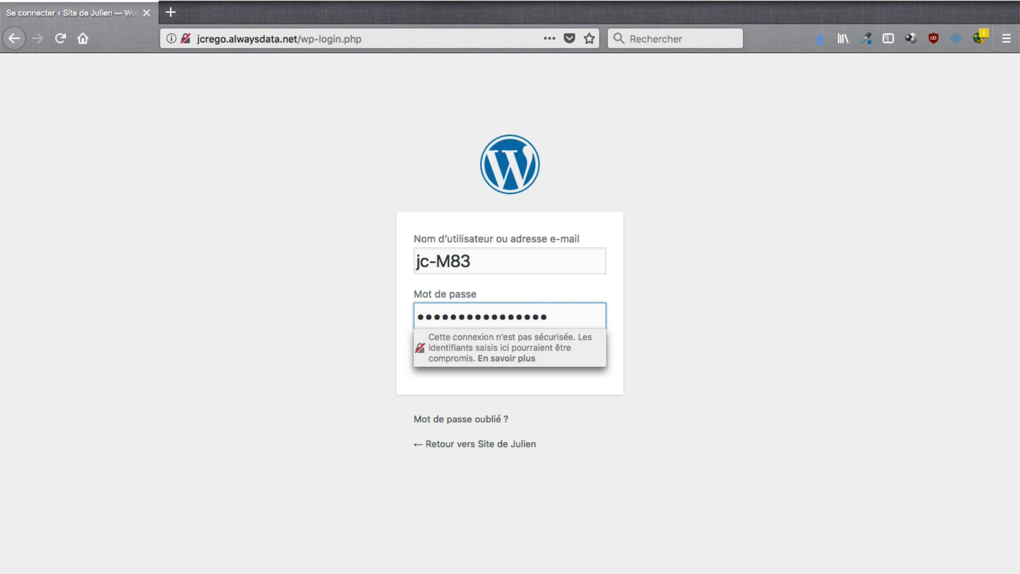
{"action": "key", "text": "Tab"}
{"action": "left_click", "coordinate": [563, 353]}
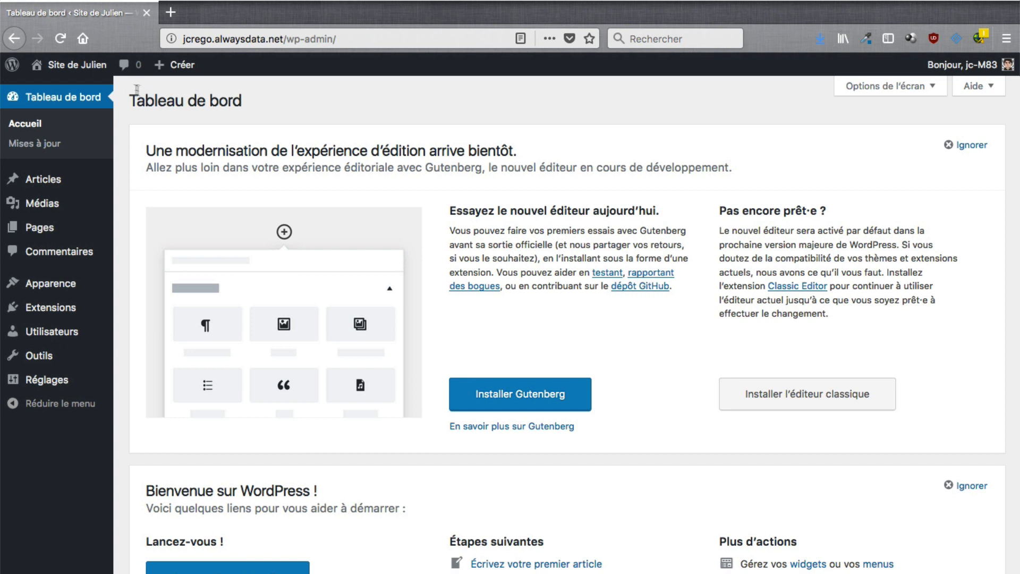
{"action": "left_click", "coordinate": [99, 70]}
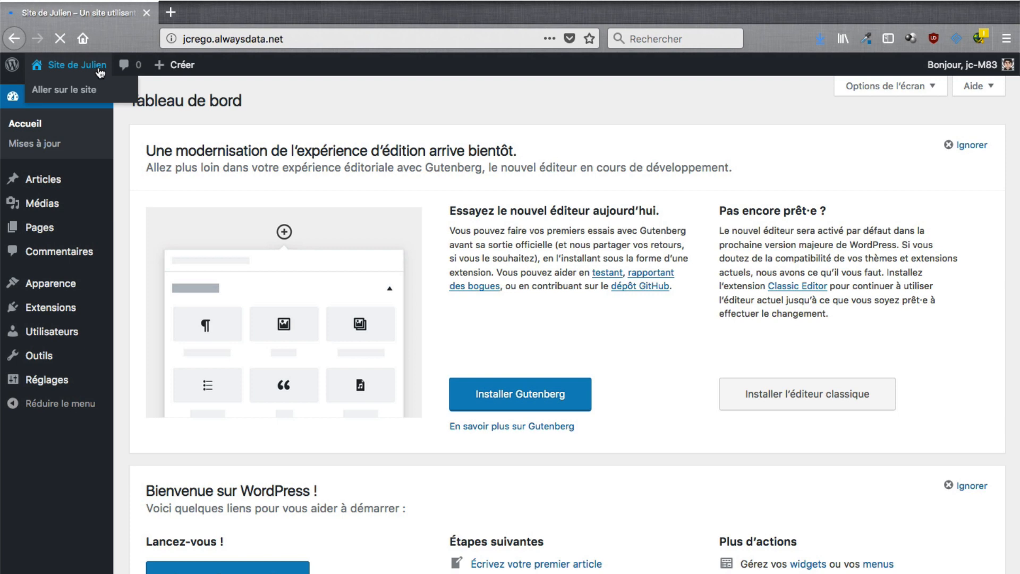